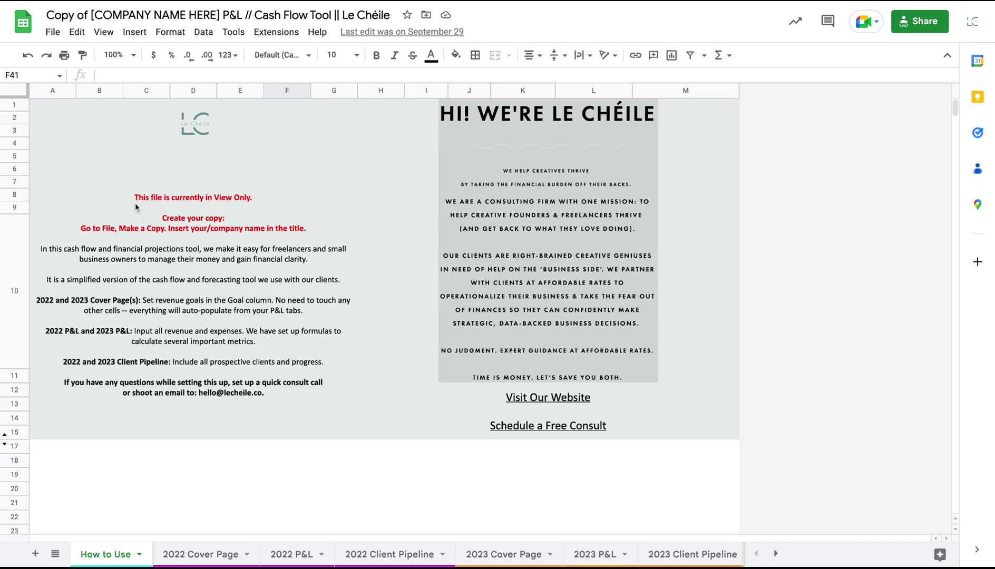
{"action": "left_click", "coordinate": [52, 33]}
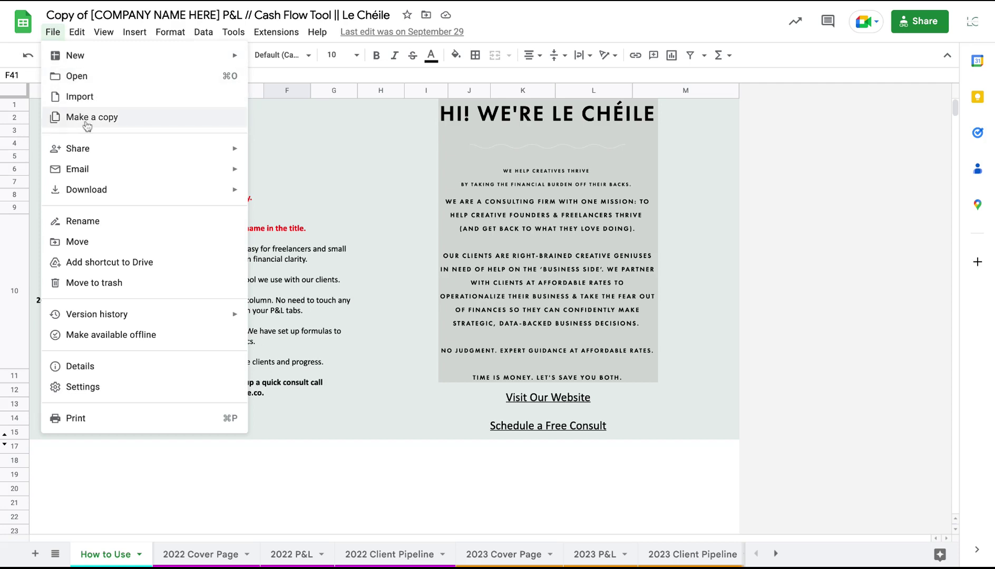
{"action": "left_click", "coordinate": [288, 480]}
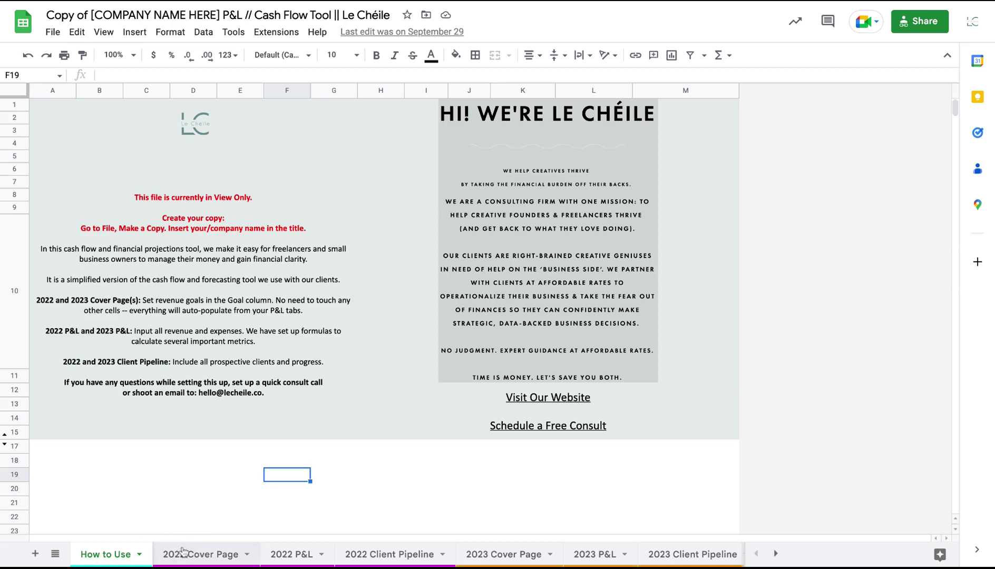
Step: Check the 2022 Cover Page and, on the 2022 P&L sheet, replace the Client 1 placeholder with the client's first name
{"action": "left_click", "coordinate": [200, 553]}
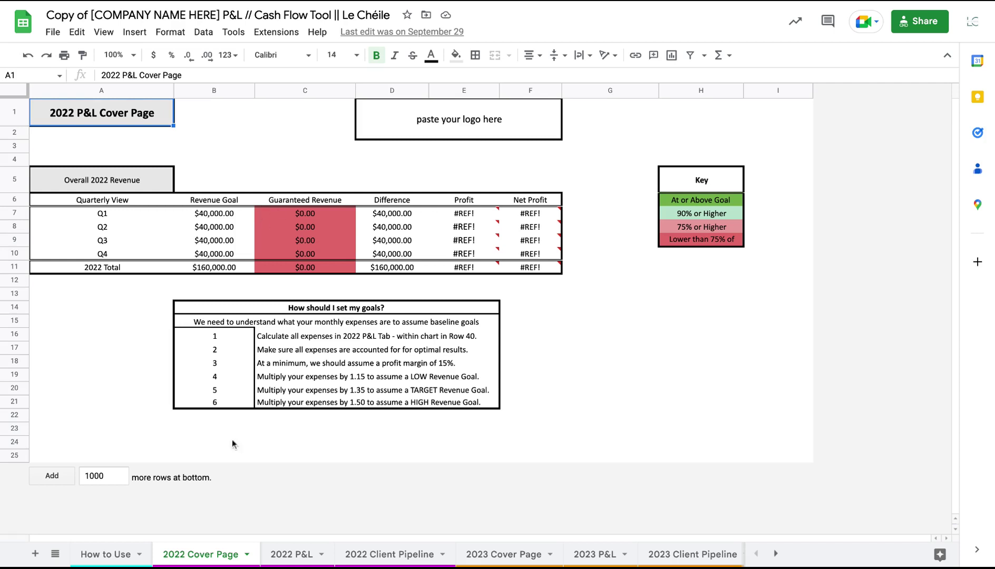
{"action": "left_click", "coordinate": [276, 554]}
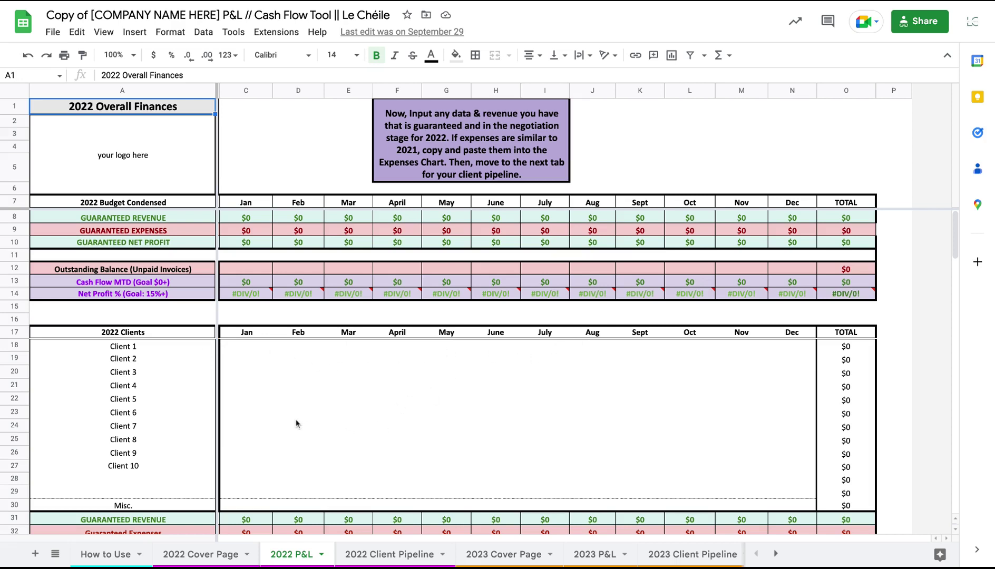
{"action": "left_click", "coordinate": [153, 349]}
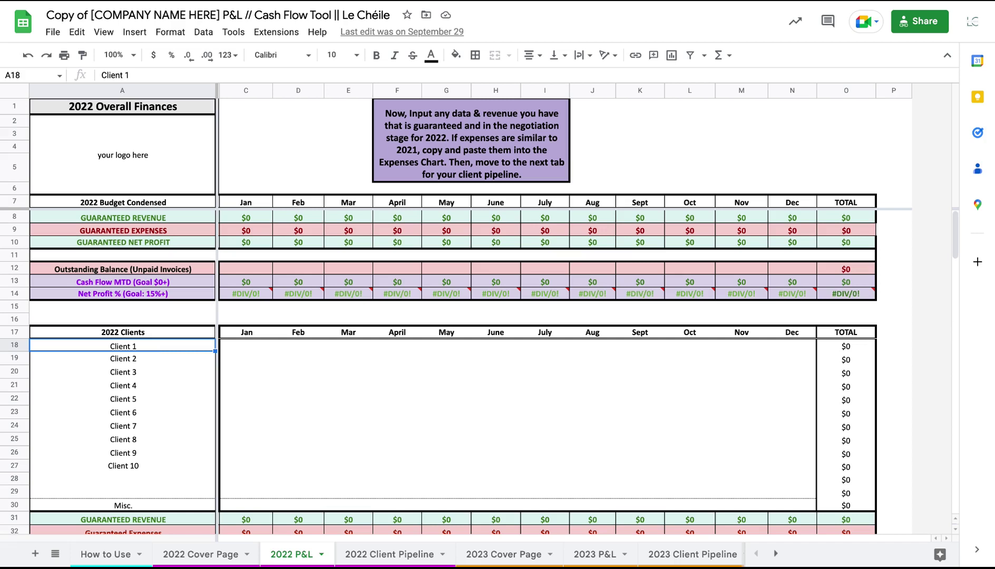
{"action": "type", "text": "Sara"}
{"action": "key", "text": "Tab"}
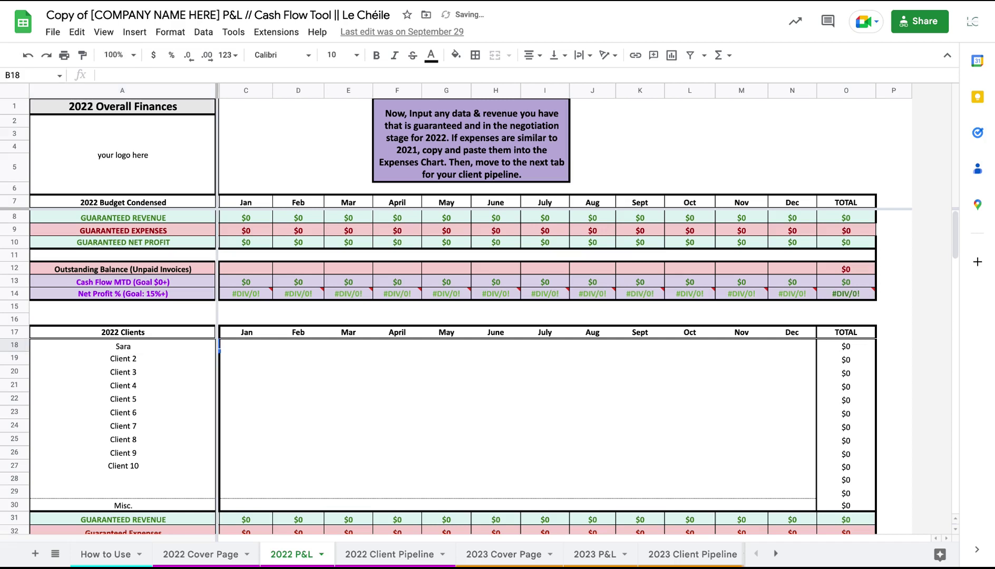
Step: Enter 2500 as the first client's February revenue and fill the amount across through June
{"action": "key", "text": "Tab"}
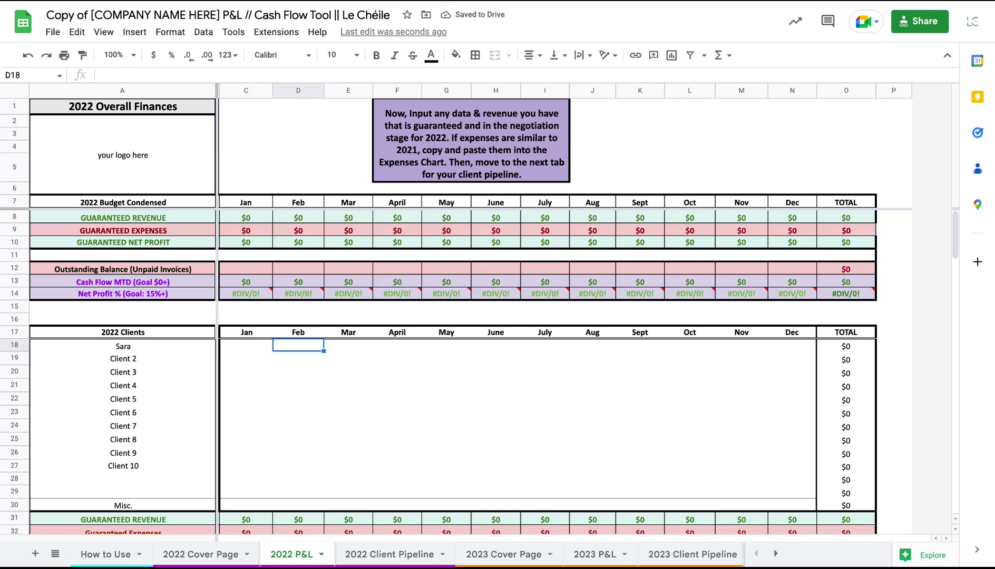
{"action": "type", "text": "2500"}
{"action": "key", "text": "Tab"}
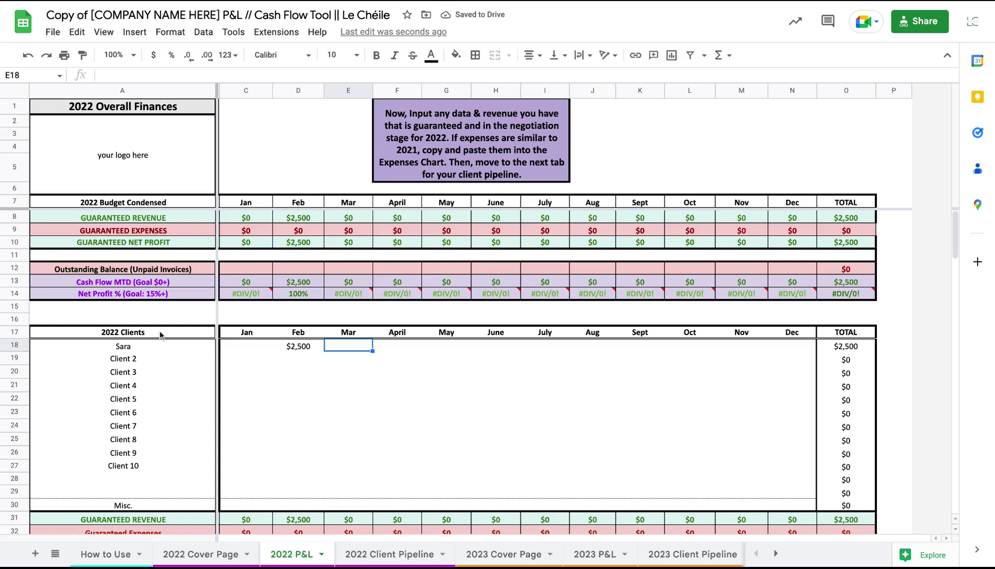
{"action": "left_click", "coordinate": [297, 346]}
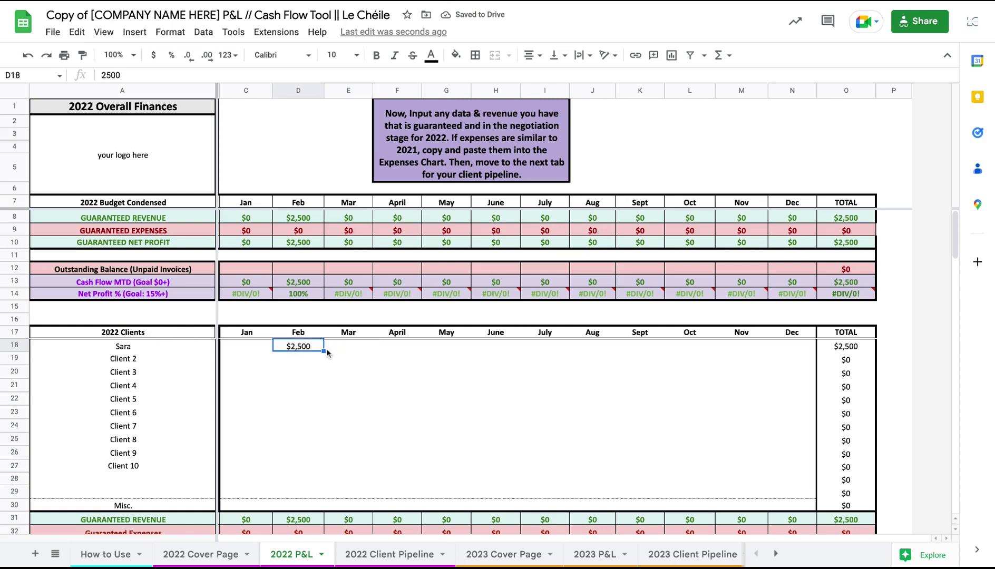
{"action": "left_click_drag", "start_coordinate": [323, 351], "coordinate": [492, 348]}
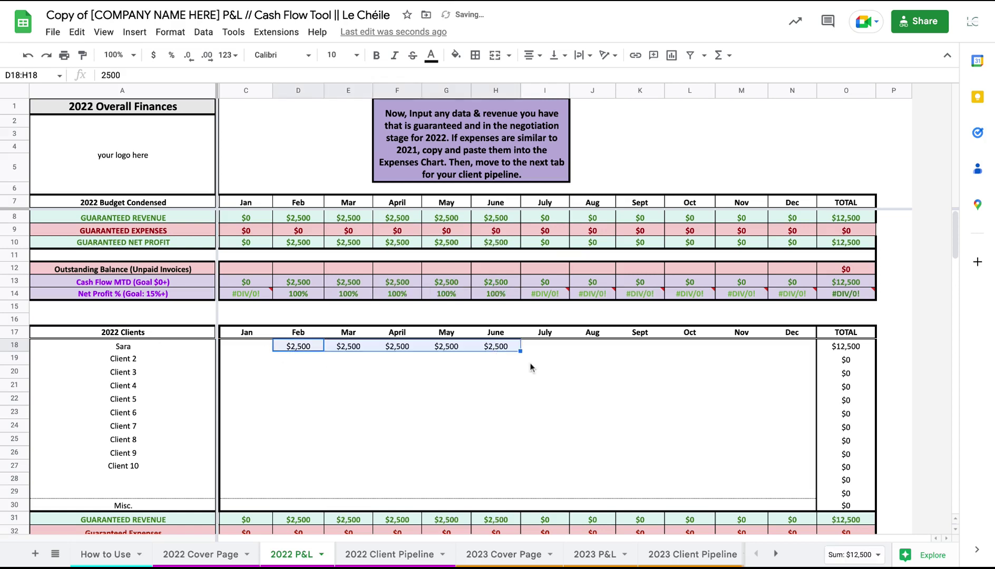
{"action": "left_click", "coordinate": [512, 369]}
Step: Set the first client's July revenue to 3,500 and fill that amount across through December
{"action": "left_click", "coordinate": [545, 348]}
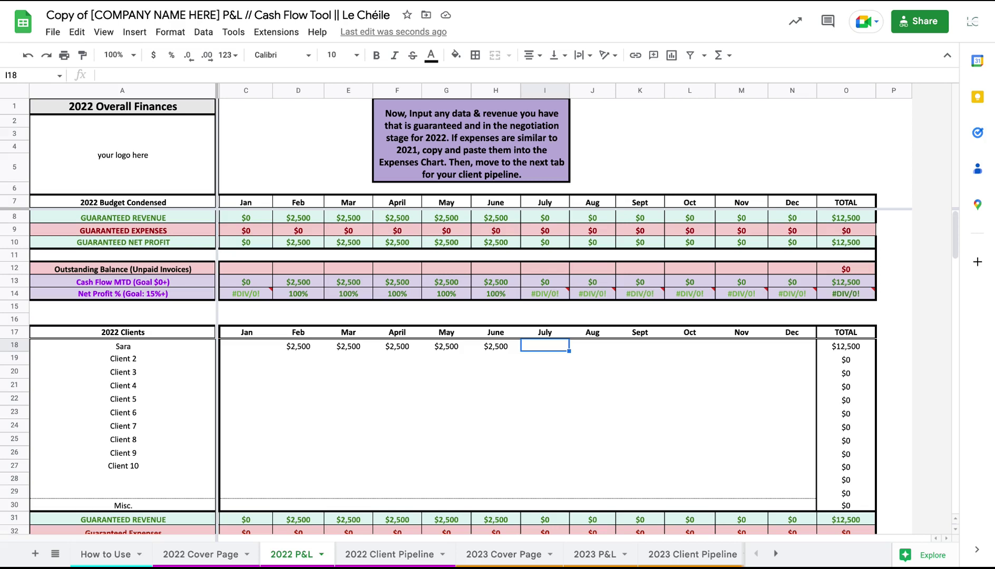
{"action": "type", "text": "2500"}
{"action": "key", "text": "Tab"}
{"action": "key", "text": "shift+Tab"}
{"action": "type", "text": "3"}
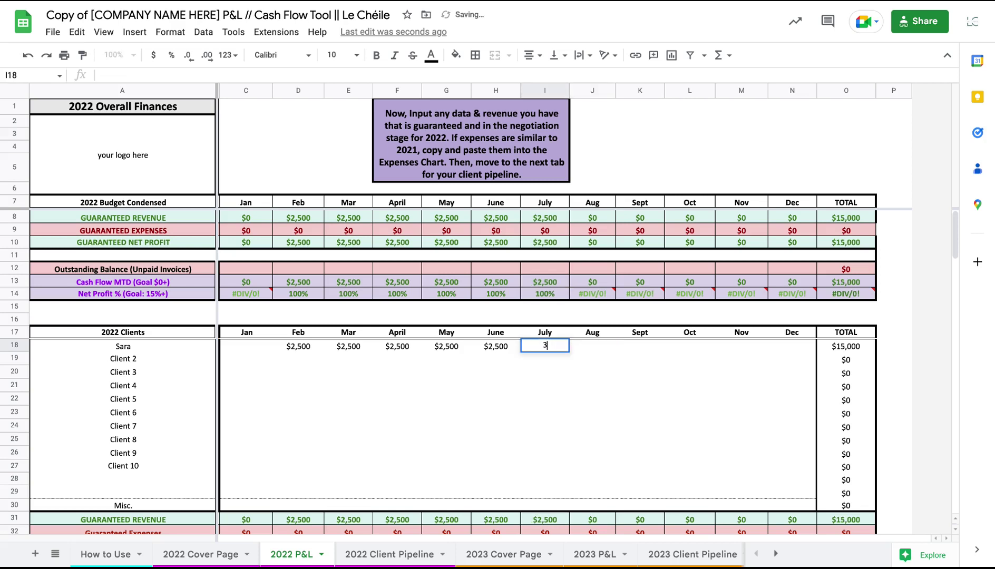
{"action": "type", "text": ",500"}
{"action": "key", "text": "Tab"}
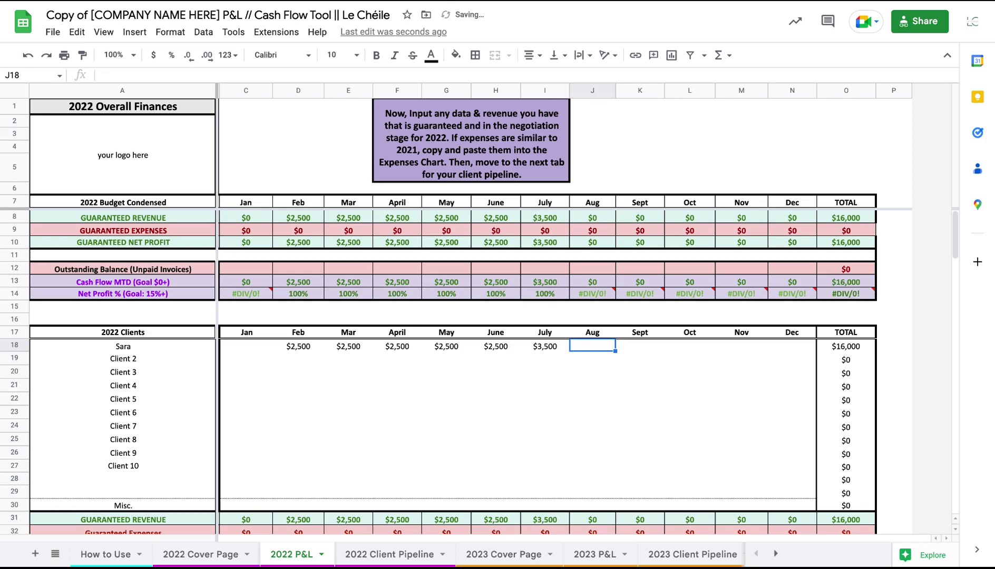
{"action": "left_click", "coordinate": [562, 349]}
{"action": "left_click_drag", "start_coordinate": [569, 352], "coordinate": [769, 366]}
{"action": "left_click", "coordinate": [742, 384]}
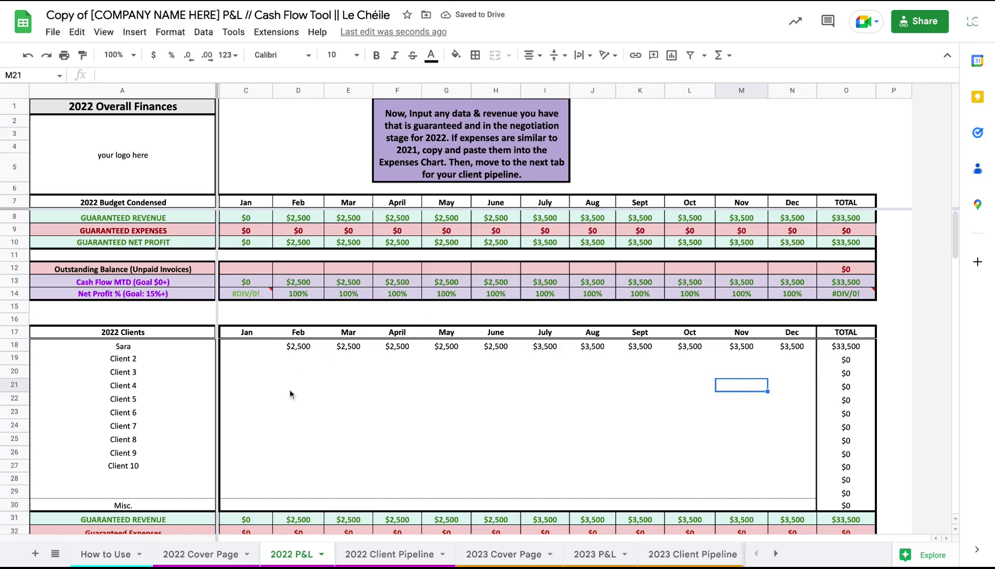
Step: Enter 4000 as Client 3's May revenue and fill the amount across through December
{"action": "left_click", "coordinate": [262, 374]}
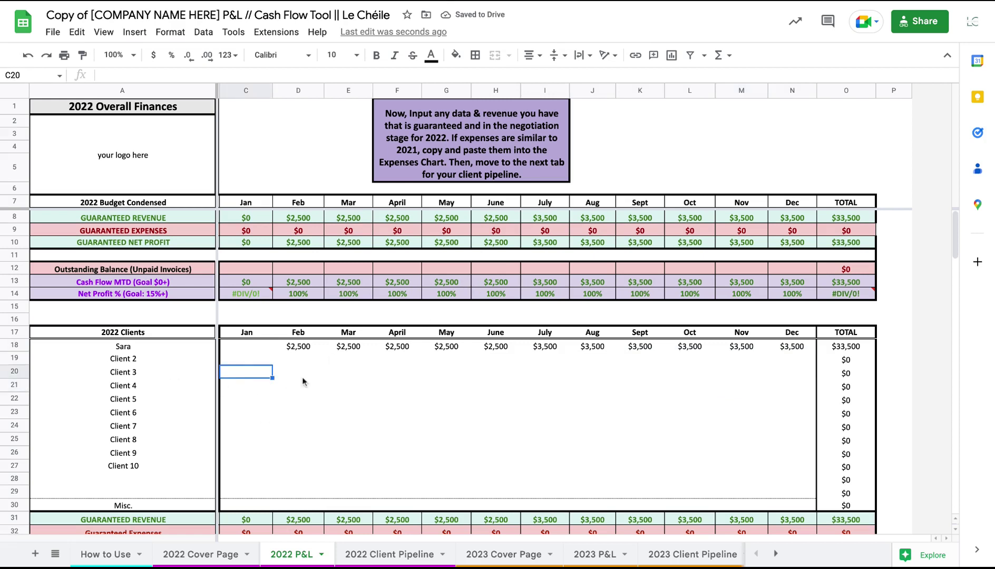
{"action": "left_click", "coordinate": [316, 379]}
{"action": "left_click", "coordinate": [458, 377]}
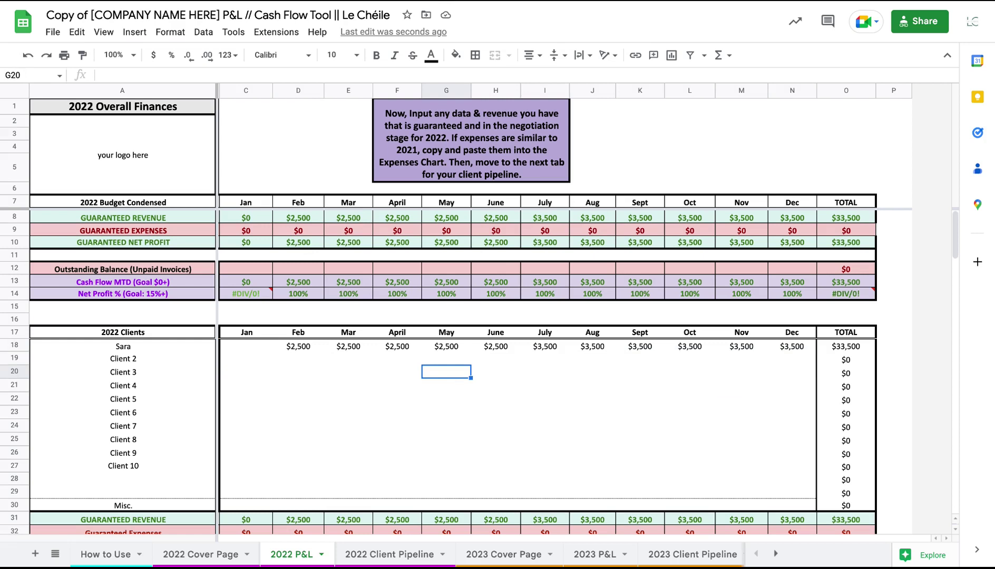
{"action": "type", "text": "4000"}
{"action": "key", "text": "Tab"}
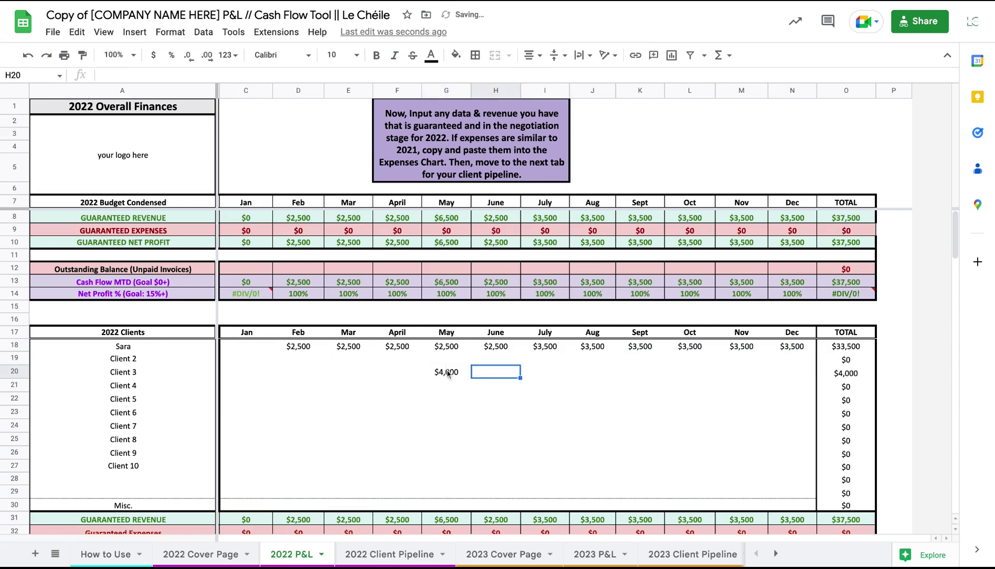
{"action": "left_click", "coordinate": [447, 374]}
{"action": "left_click_drag", "start_coordinate": [469, 378], "coordinate": [781, 377]}
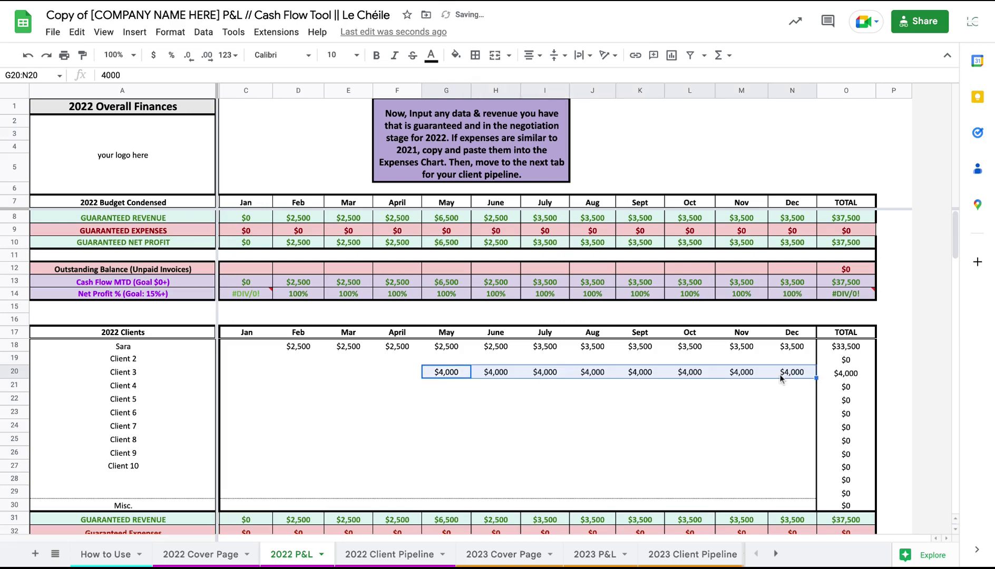
{"action": "left_click", "coordinate": [453, 414]}
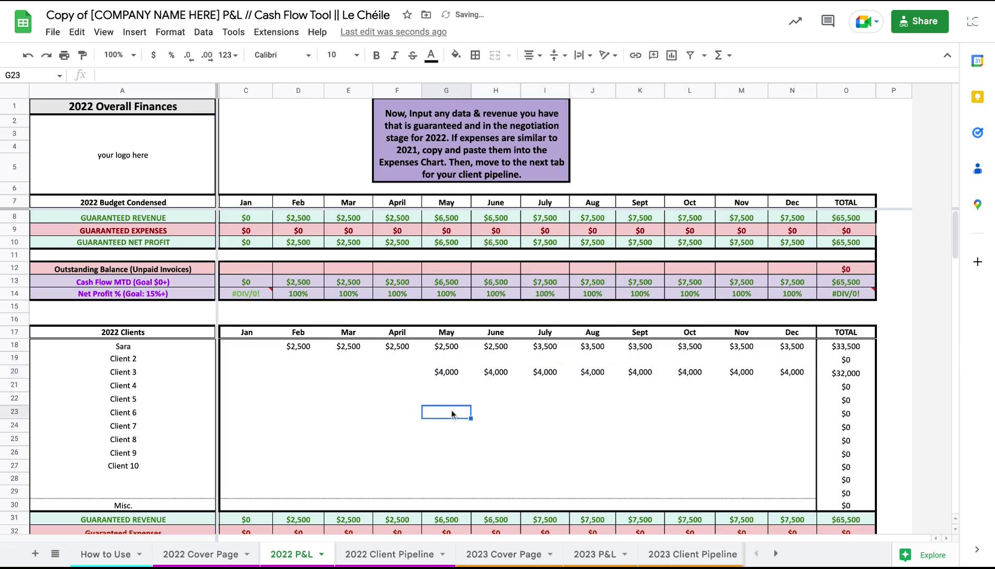
Step: In the All Expenses chart, enter 2500 for YOUR Paycheck in June and fill it across through December
{"action": "scroll", "coordinate": [451, 410], "scroll_direction": "down", "scroll_amount": 3}
{"action": "scroll", "coordinate": [451, 410], "scroll_direction": "down", "scroll_amount": 3}
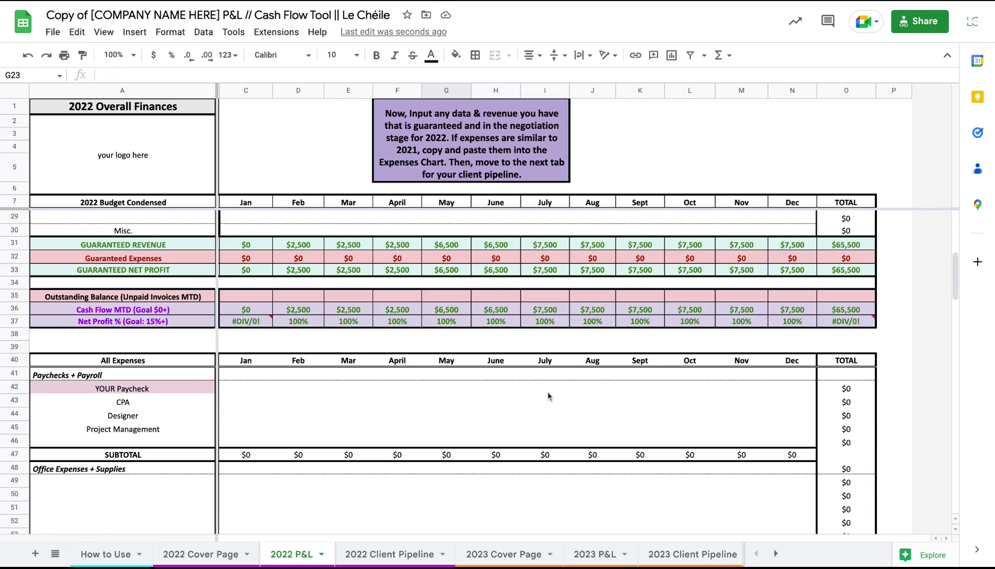
{"action": "left_click", "coordinate": [494, 389]}
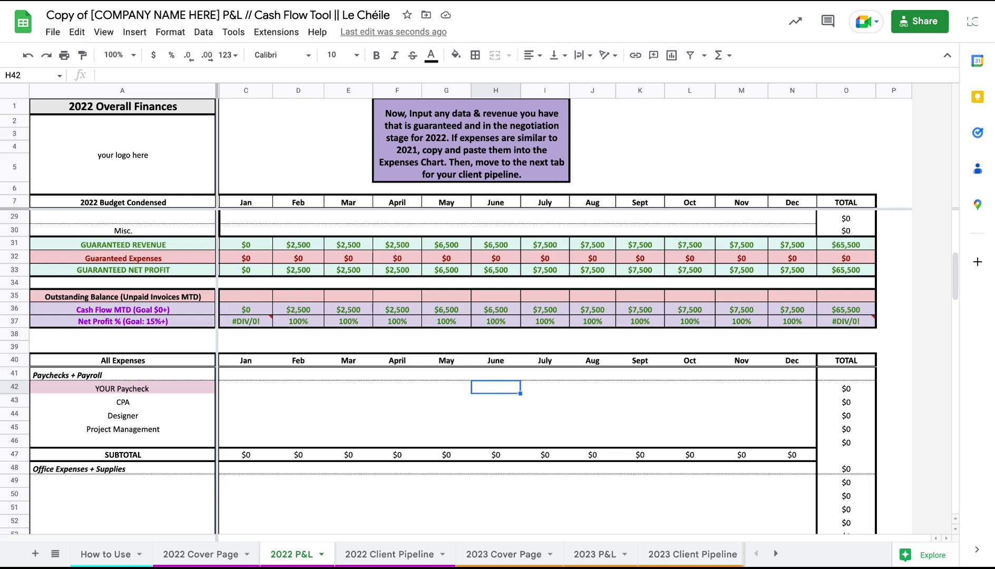
{"action": "type", "text": "2500"}
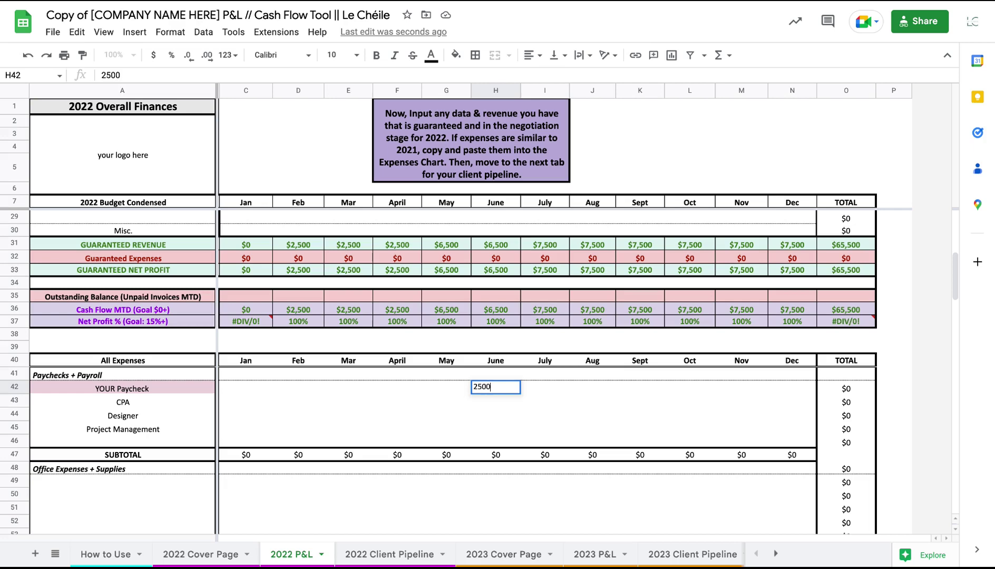
{"action": "key", "text": "Tab"}
{"action": "left_click", "coordinate": [516, 390]}
{"action": "left_click_drag", "start_coordinate": [521, 393], "coordinate": [806, 393]}
{"action": "left_click", "coordinate": [460, 421]}
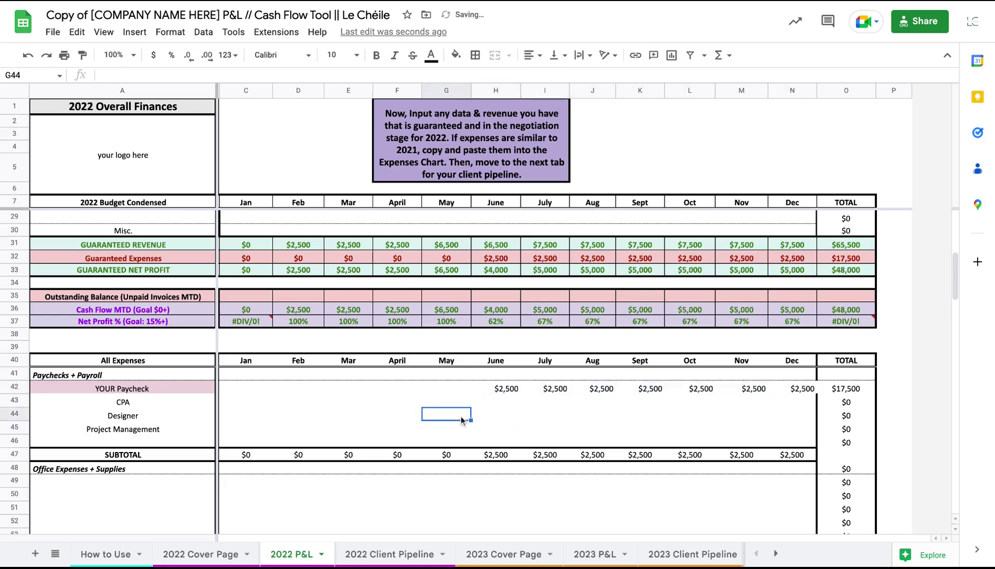
Step: Under Subscriptions, enter 10 as the January Squarespace cost and fill it across through December
{"action": "scroll", "coordinate": [466, 429], "scroll_direction": "down", "scroll_amount": 3}
{"action": "left_click", "coordinate": [545, 409]}
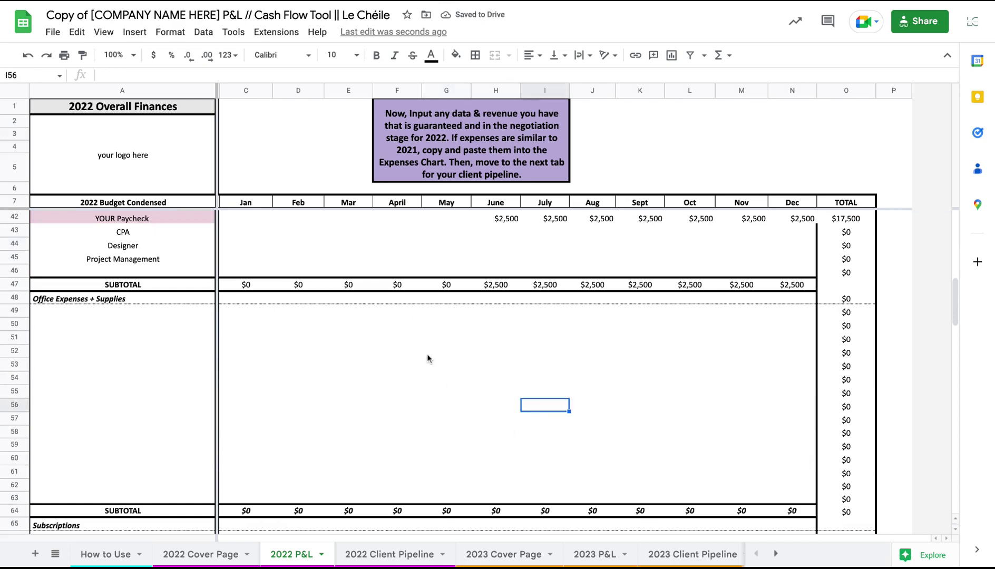
{"action": "scroll", "coordinate": [116, 399], "scroll_direction": "down", "scroll_amount": 5}
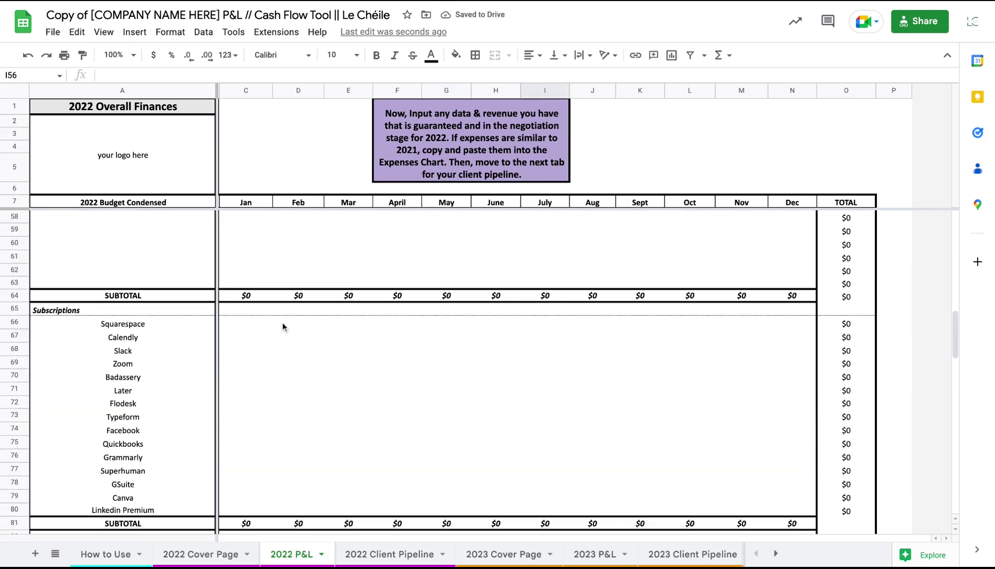
{"action": "left_click", "coordinate": [265, 330]}
{"action": "type", "text": "10"}
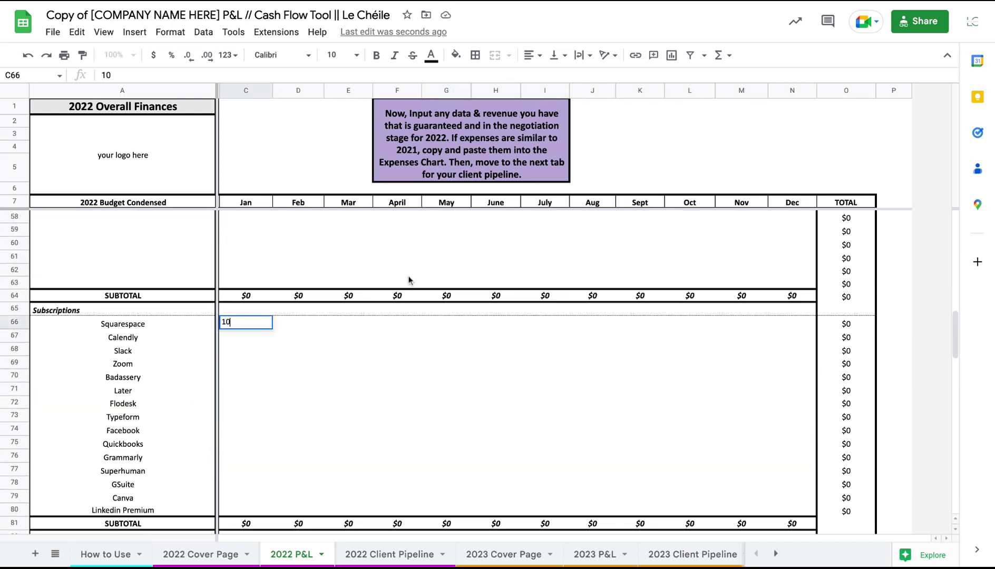
{"action": "key", "text": "Tab"}
{"action": "left_click", "coordinate": [264, 329]}
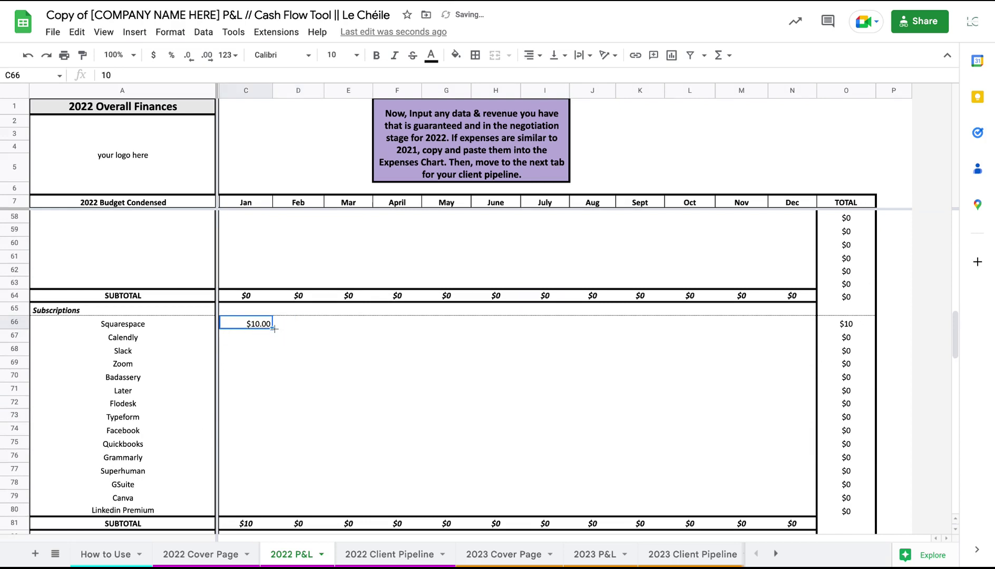
{"action": "left_click_drag", "start_coordinate": [272, 328], "coordinate": [790, 329]}
{"action": "left_click", "coordinate": [460, 365]}
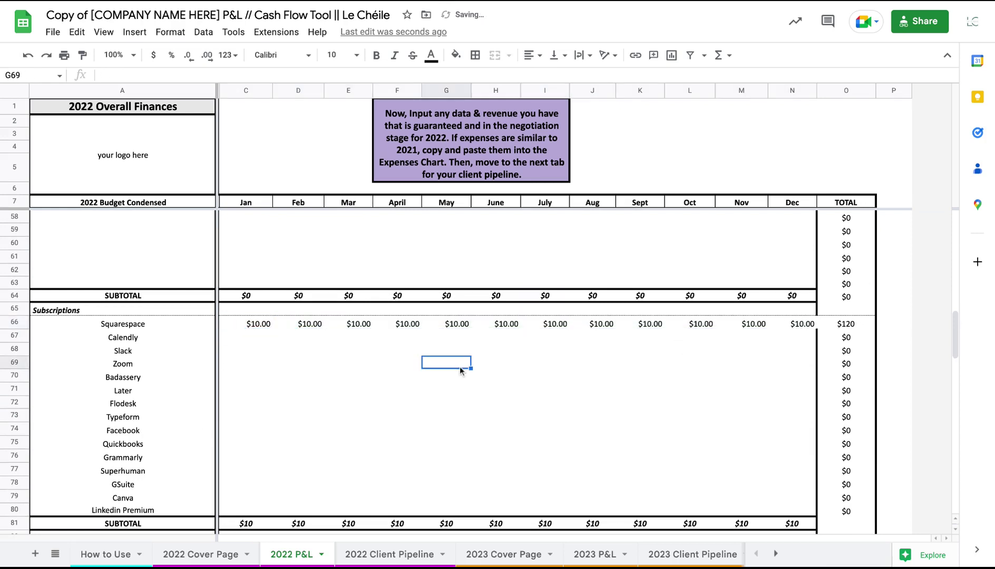
Step: Enter 10 as the January Slack subscription cost and fill it across through December
{"action": "left_click", "coordinate": [269, 352]}
{"action": "type", "text": "10"}
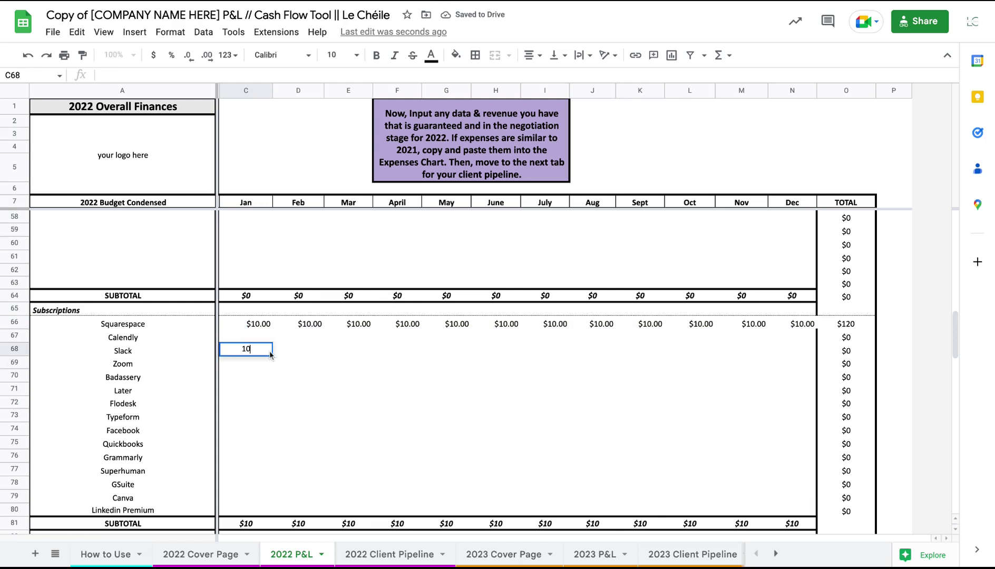
{"action": "key", "text": "Tab"}
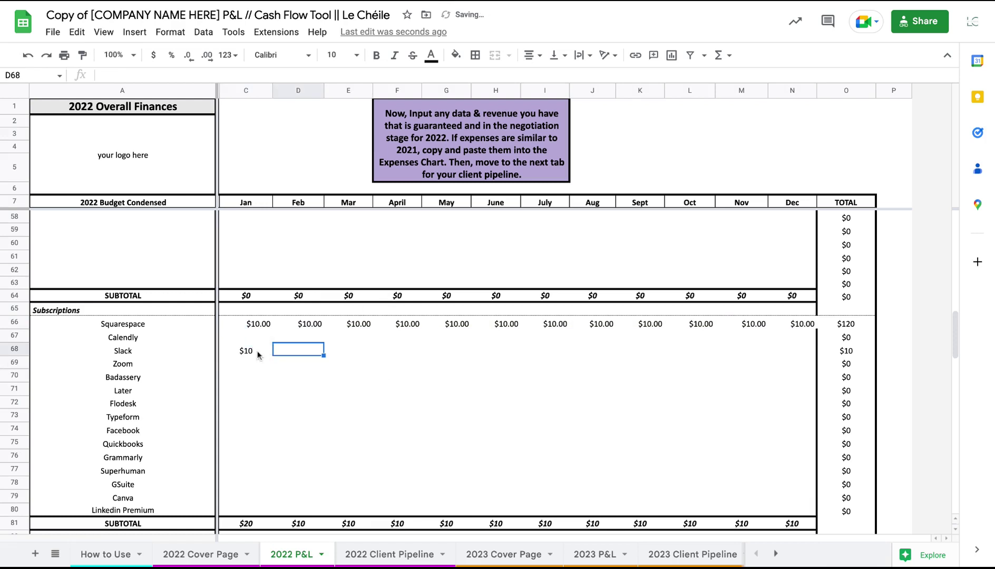
{"action": "left_click", "coordinate": [260, 356]}
{"action": "left_click_drag", "start_coordinate": [272, 357], "coordinate": [779, 360]}
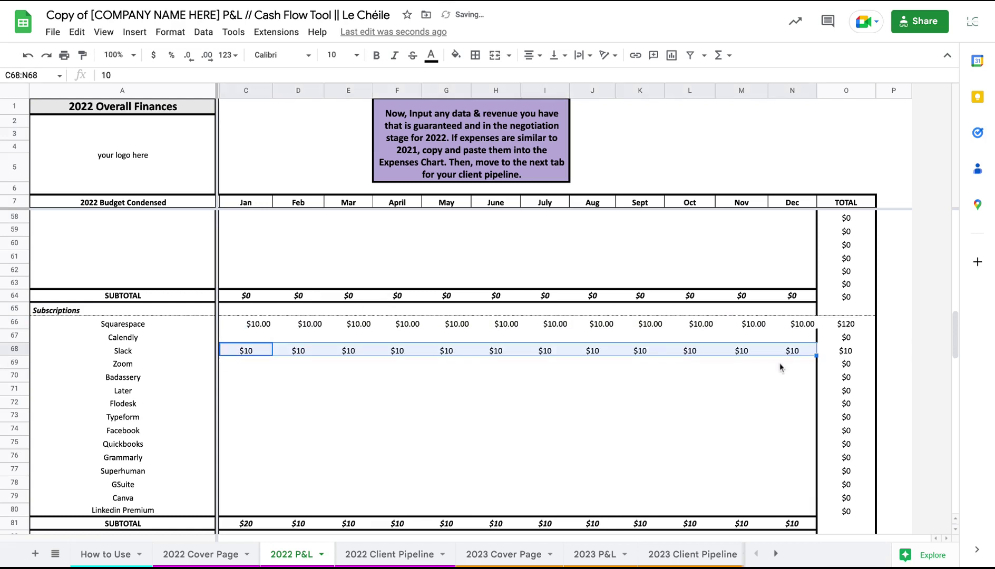
{"action": "left_click", "coordinate": [678, 408]}
Step: Review the expense totals at the end of the 2022 P&L sheet and the expense categories above them
{"action": "scroll", "coordinate": [590, 410], "scroll_direction": "down", "scroll_amount": 10}
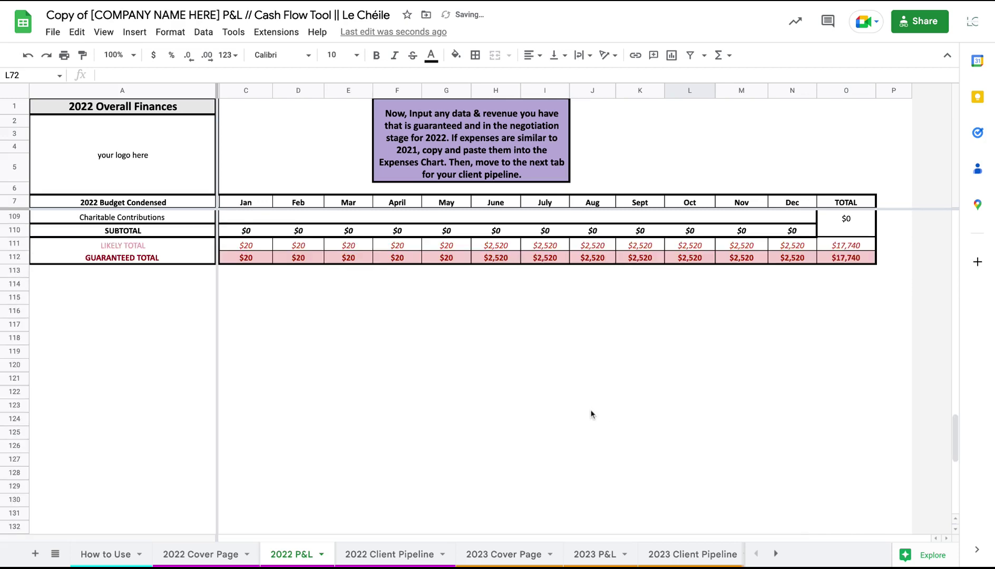
{"action": "scroll", "coordinate": [587, 409], "scroll_direction": "up", "scroll_amount": 5}
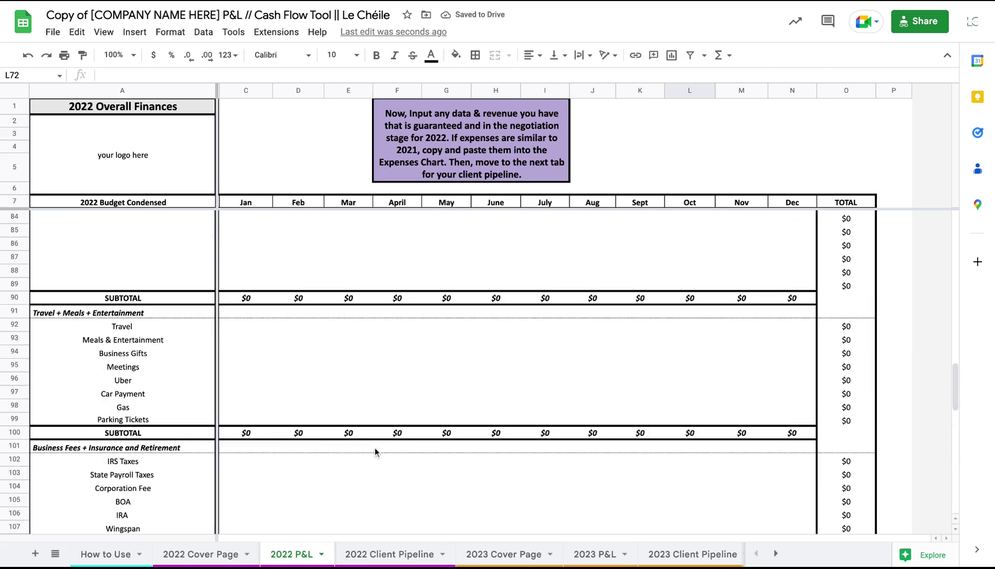
{"action": "scroll", "coordinate": [374, 448], "scroll_direction": "up", "scroll_amount": 5}
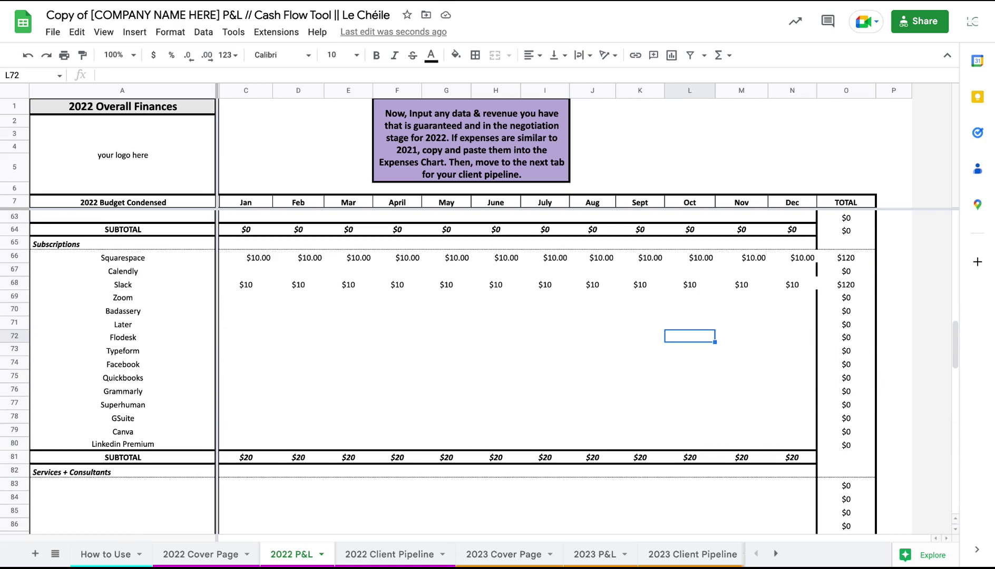
{"action": "scroll", "coordinate": [368, 411], "scroll_direction": "up", "scroll_amount": 7}
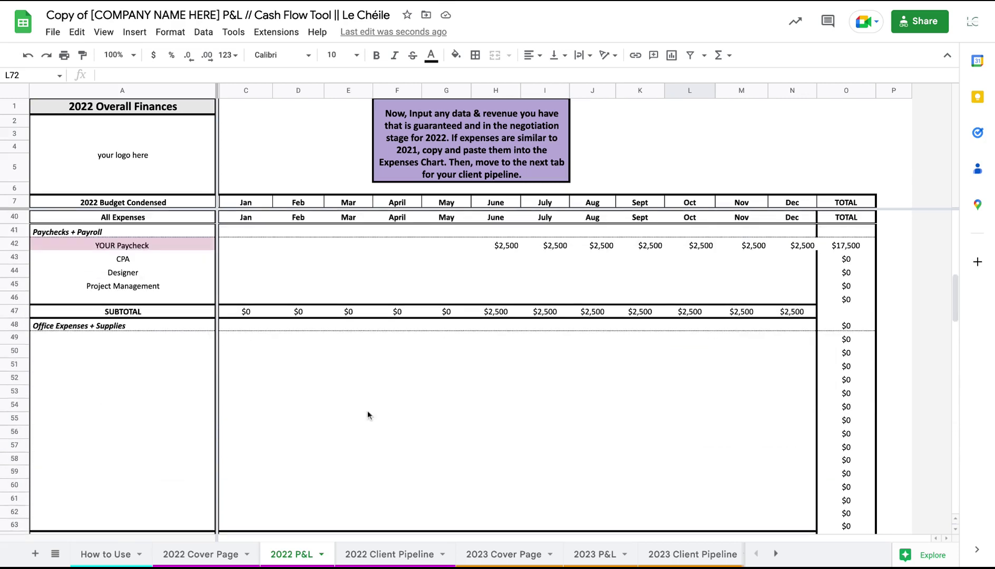
Step: Review the 2022 P&L sheet from the condensed budget through client revenue and expense sections, ending on the June guaranteed expenses
{"action": "scroll", "coordinate": [367, 414], "scroll_direction": "up", "scroll_amount": 6}
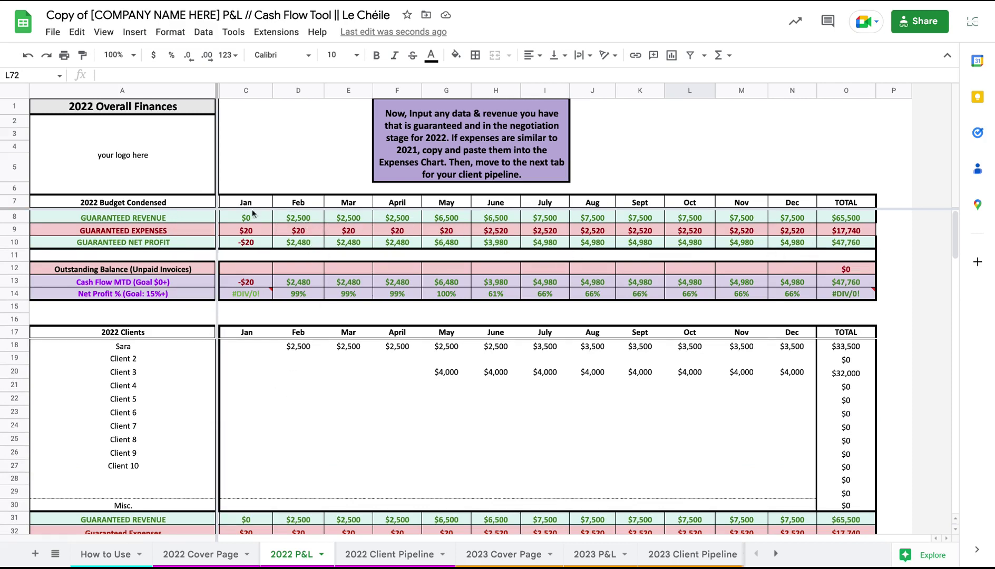
{"action": "scroll", "coordinate": [400, 333], "scroll_direction": "down", "scroll_amount": 2}
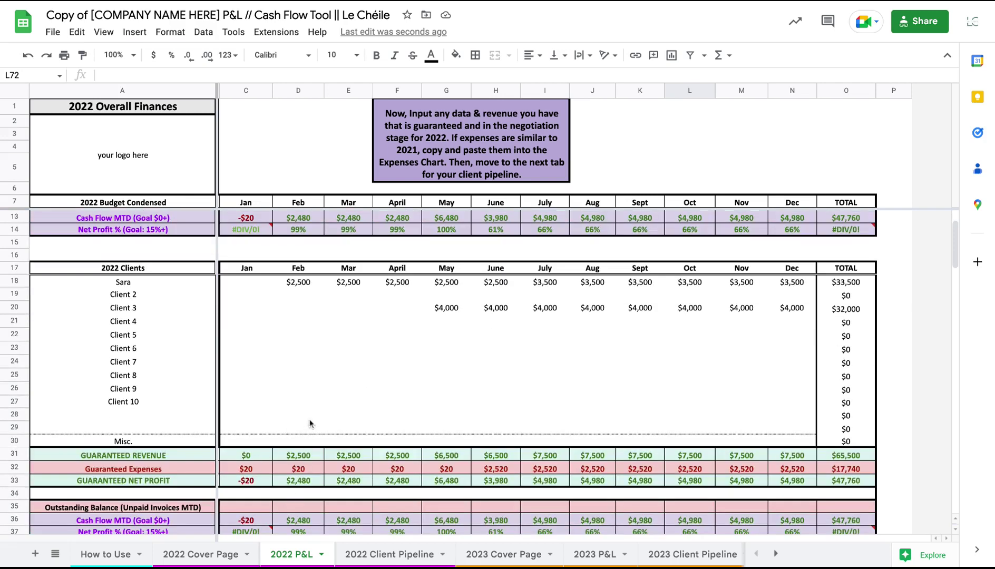
{"action": "scroll", "coordinate": [301, 427], "scroll_direction": "down", "scroll_amount": 3}
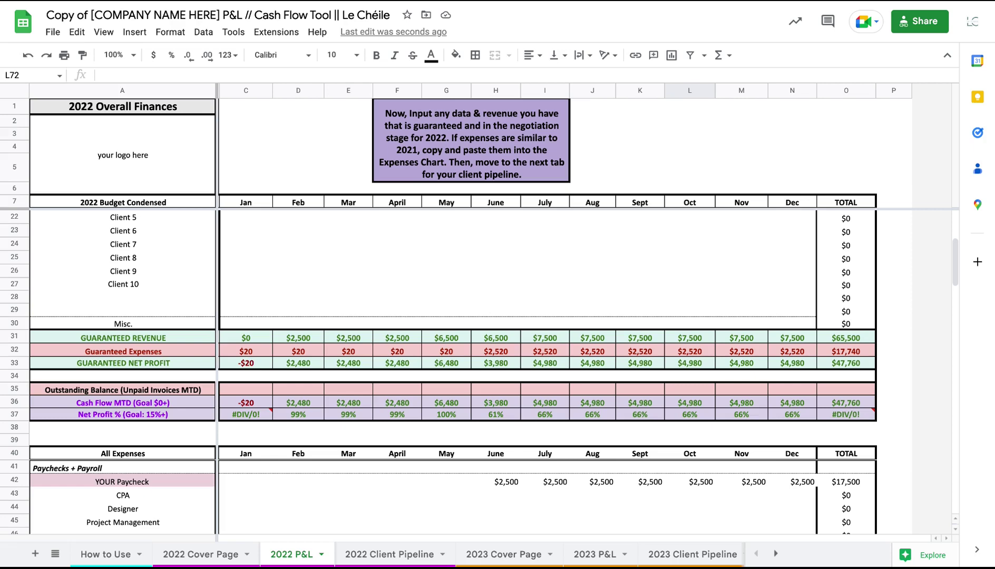
{"action": "scroll", "coordinate": [252, 377], "scroll_direction": "down", "scroll_amount": 10}
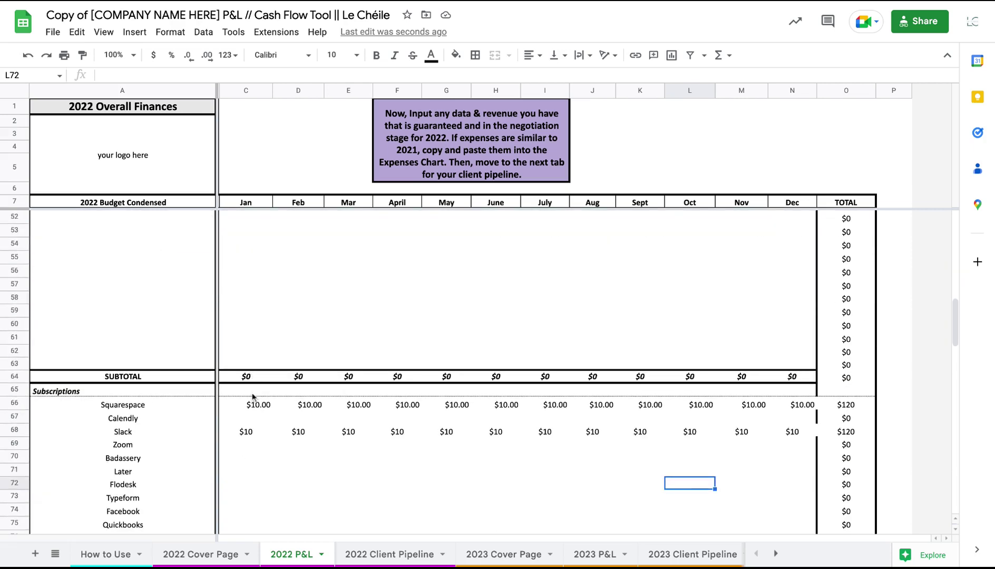
{"action": "scroll", "coordinate": [269, 351], "scroll_direction": "up", "scroll_amount": 3}
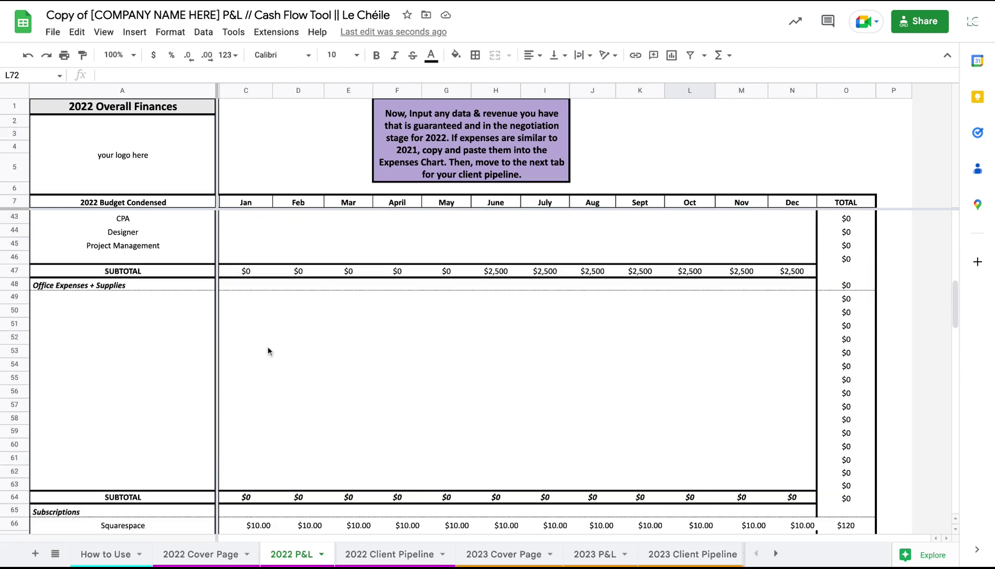
{"action": "scroll", "coordinate": [269, 351], "scroll_direction": "down", "scroll_amount": 6}
{"action": "scroll", "coordinate": [269, 332], "scroll_direction": "up", "scroll_amount": 18}
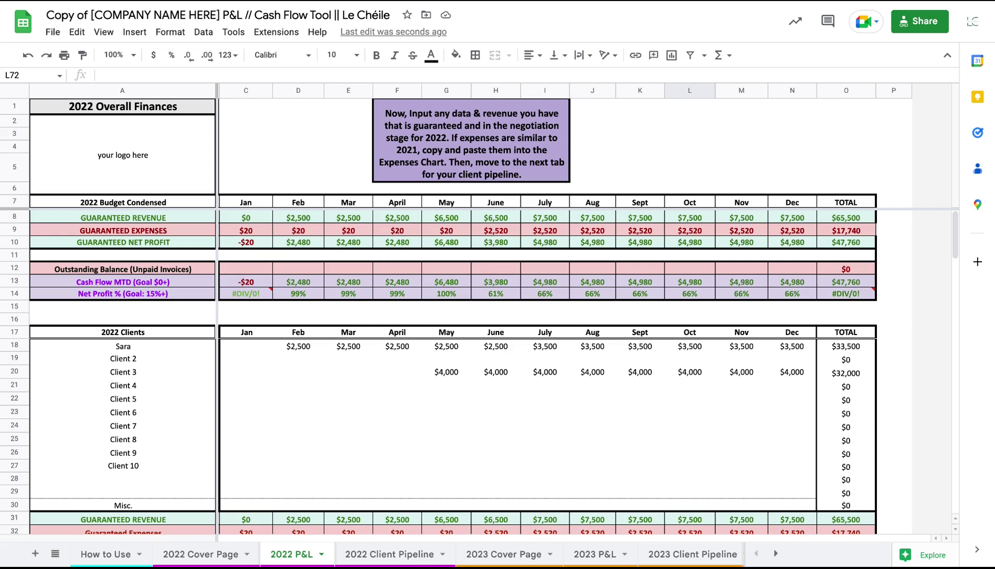
{"action": "left_click", "coordinate": [506, 234]}
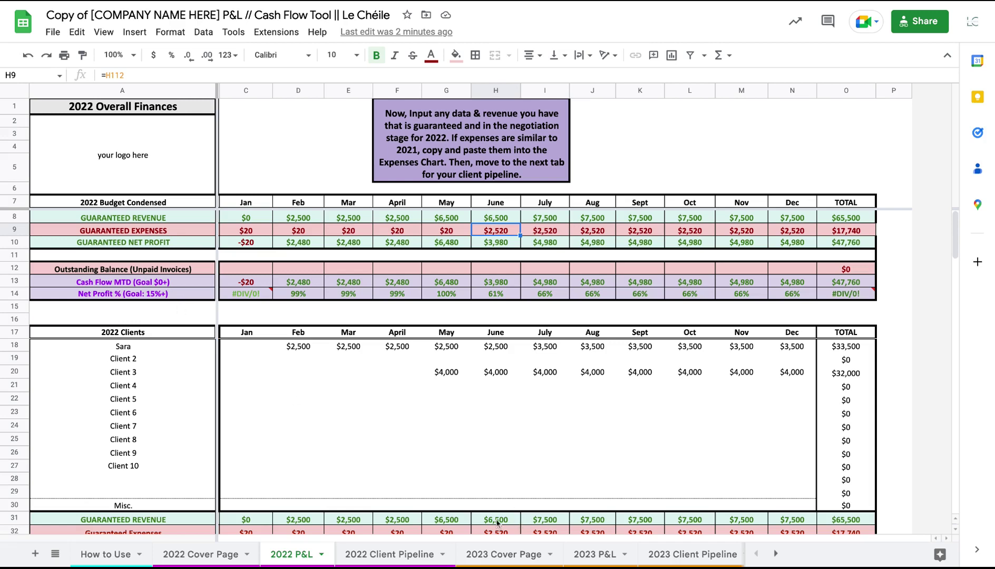
Step: On the 2022 Client Pipeline sheet, show the available Status options for the prospect in row 12
{"action": "left_click", "coordinate": [411, 557]}
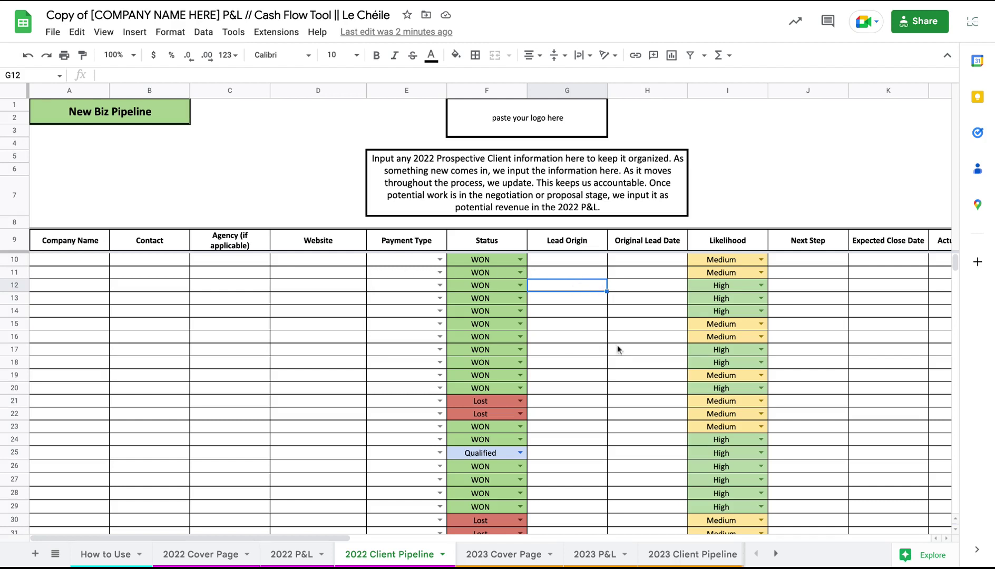
{"action": "left_click", "coordinate": [520, 285]}
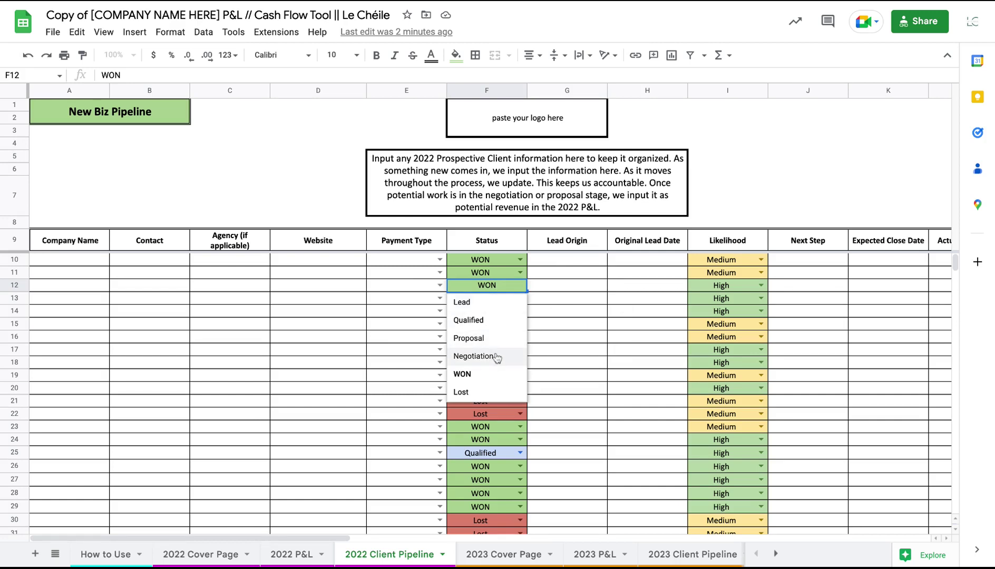
Step: Return to the 2022 P&L sheet to look over the budget and client revenue, and open the How to Use sheet
{"action": "left_click", "coordinate": [295, 555]}
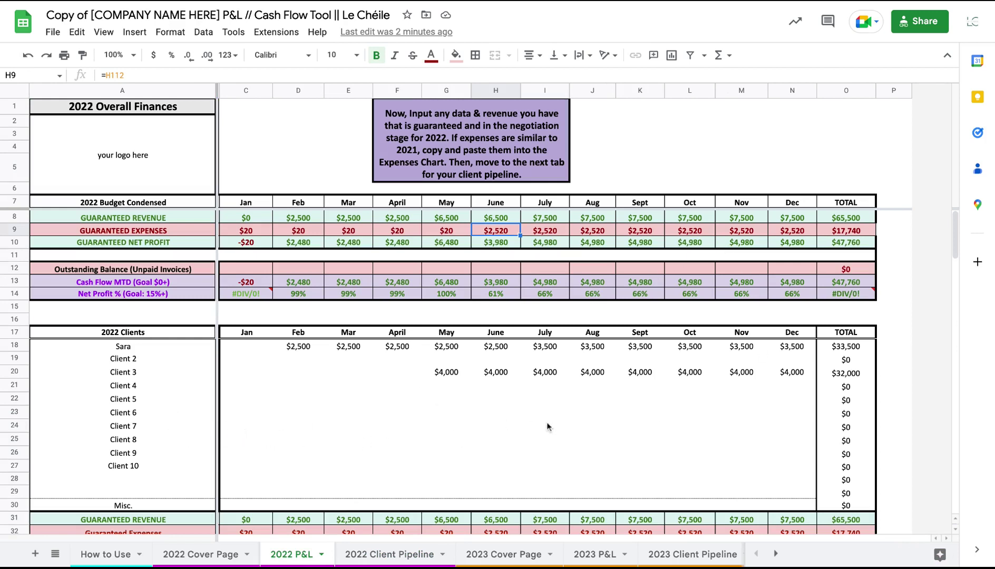
{"action": "left_click", "coordinate": [593, 425]}
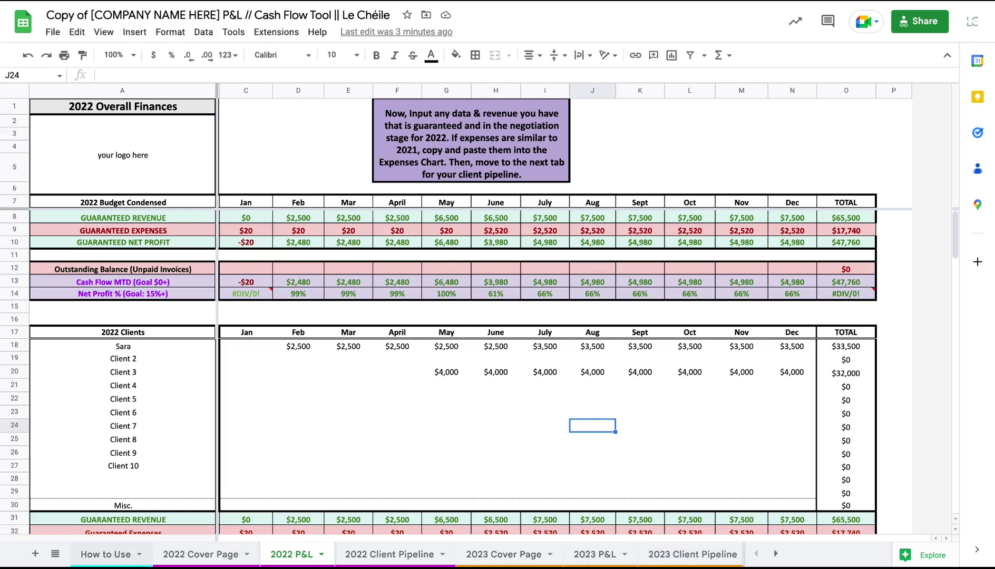
{"action": "left_click", "coordinate": [106, 553]}
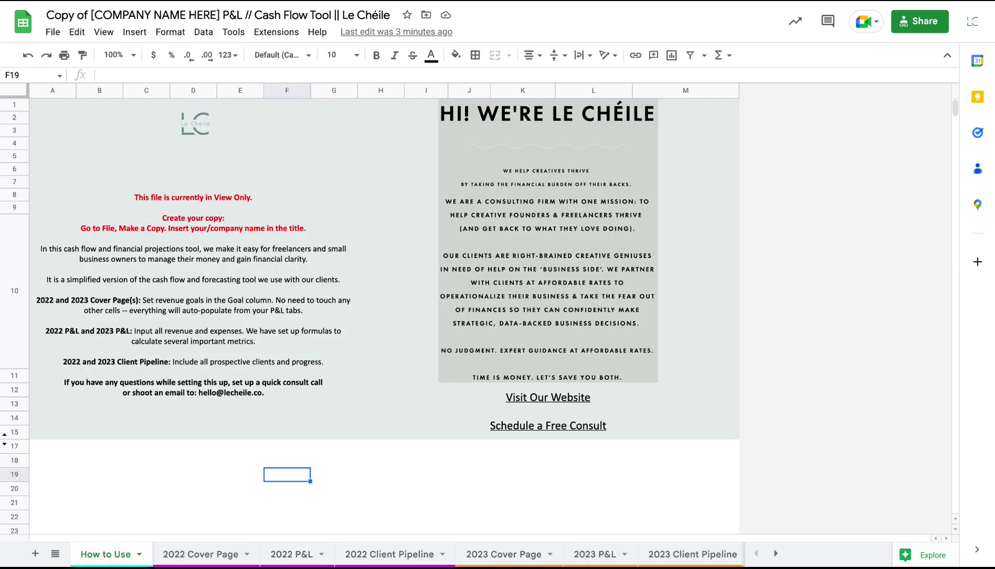